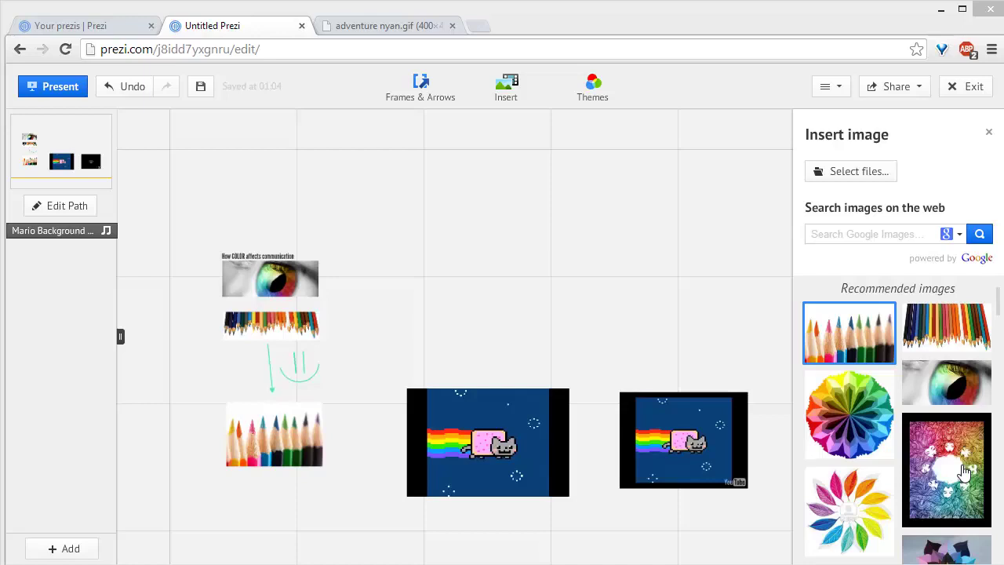
click(405, 28)
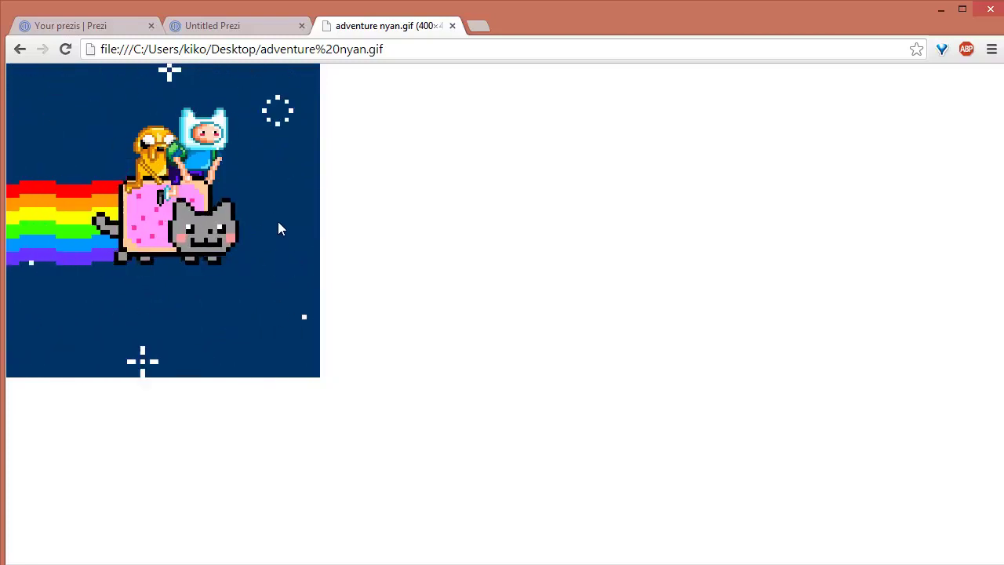
Insert adventure nyan.gif as an image and drag it above the two Nyan Cat video frames.
key(ctrl+shift+Tab)
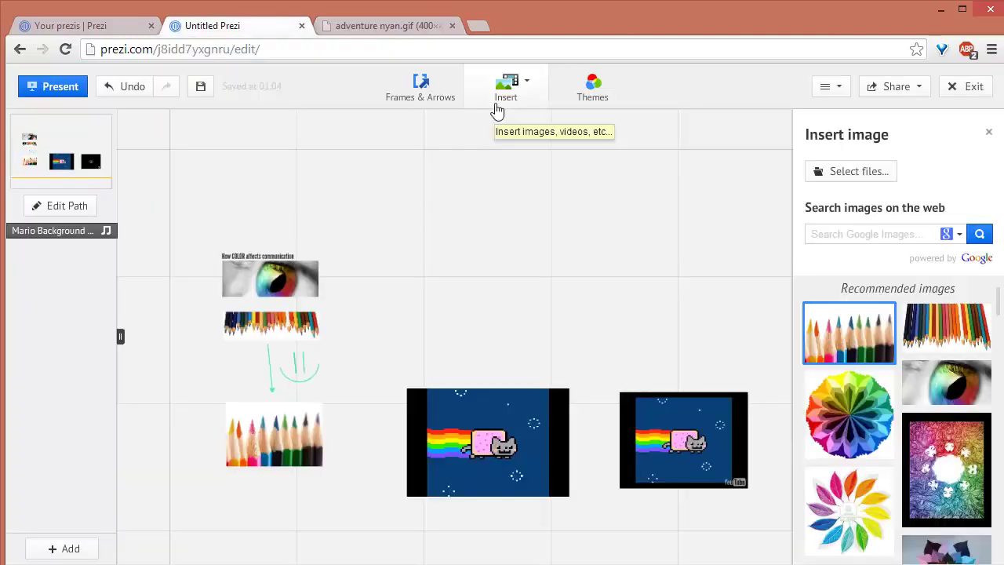
click(496, 110)
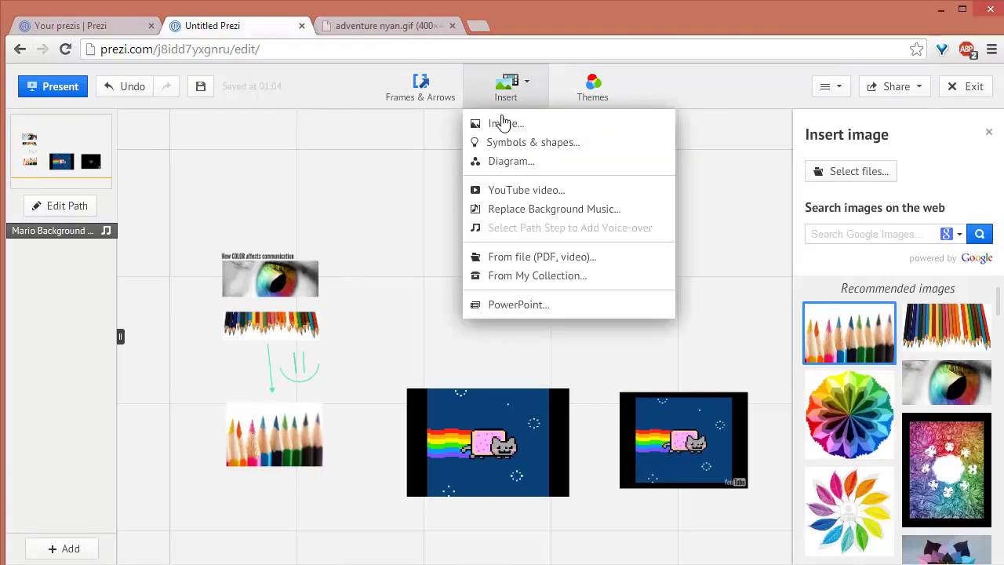
click(503, 125)
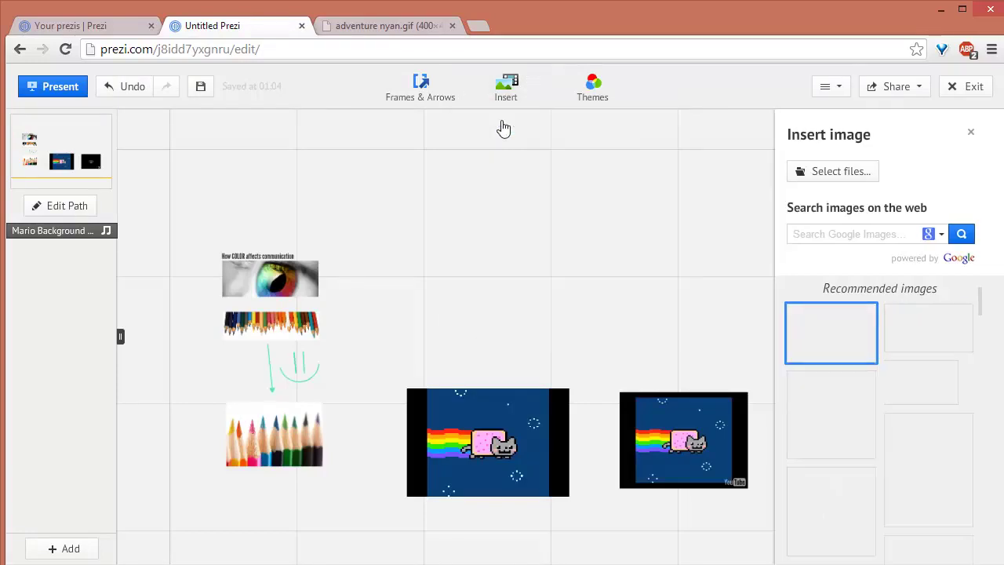
click(888, 172)
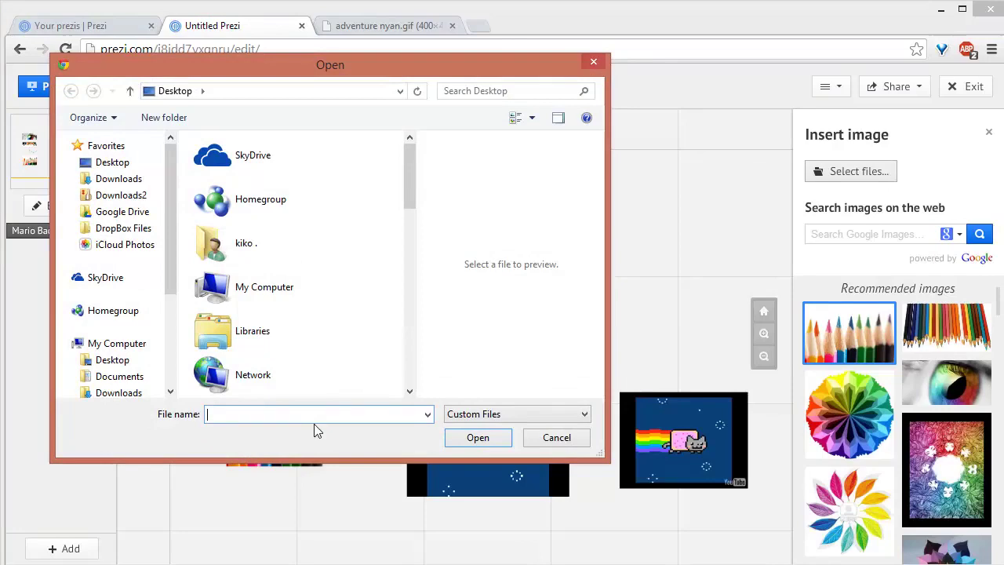
text(adve)
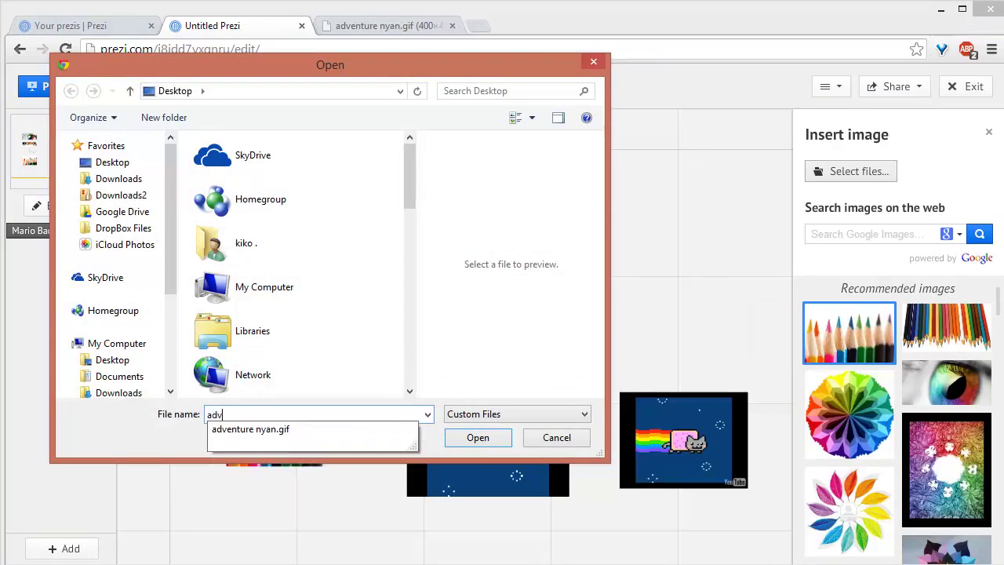
click(306, 430)
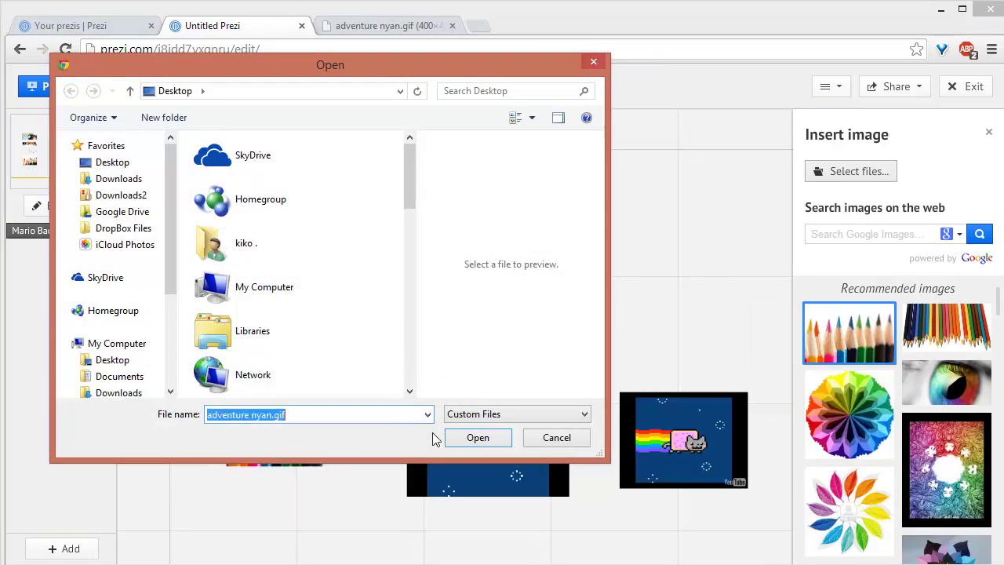
click(475, 437)
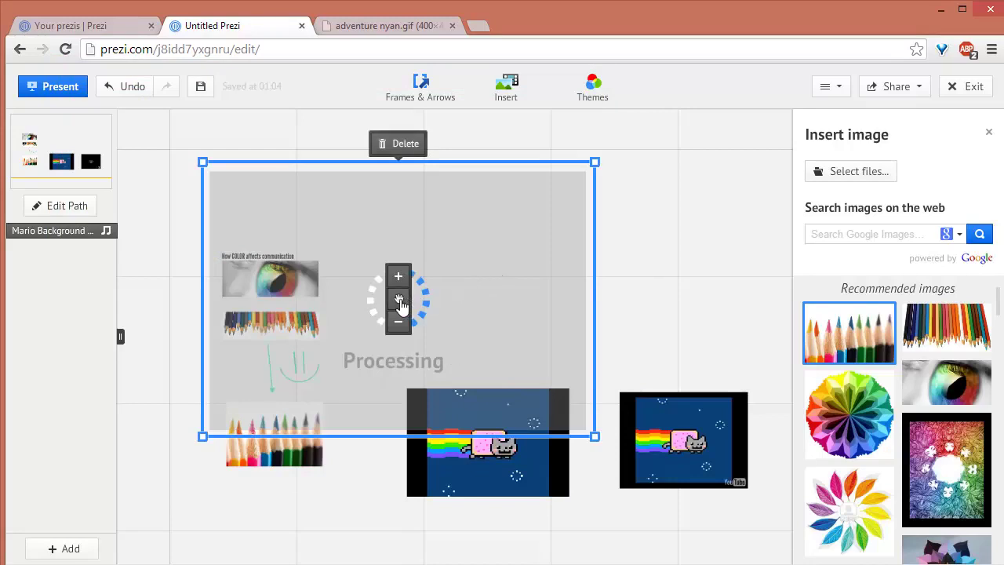
drag(406, 306, 511, 247)
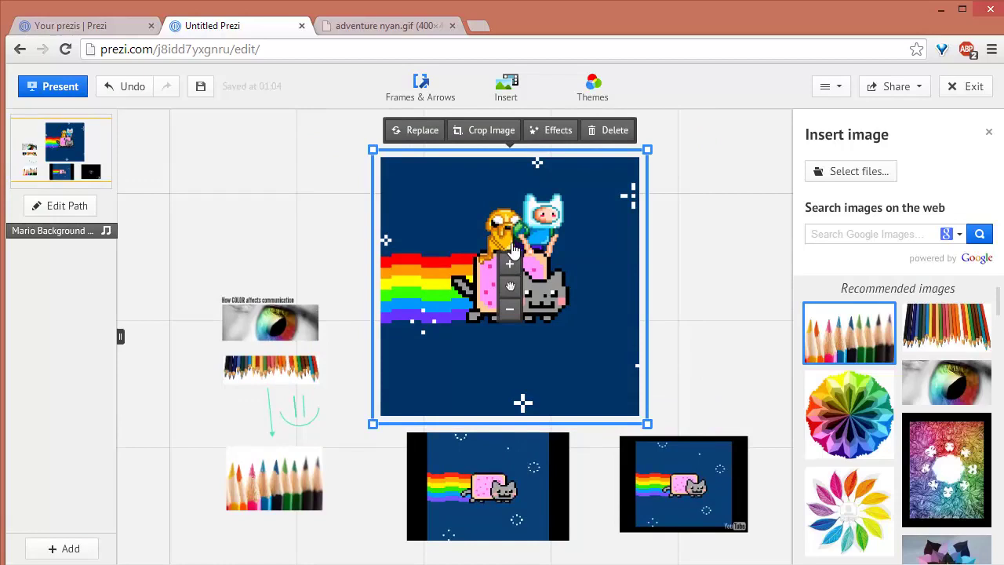
Reselect the adventure nyan.gif picture, nudge it slightly, then delete it from the canvas.
click(677, 282)
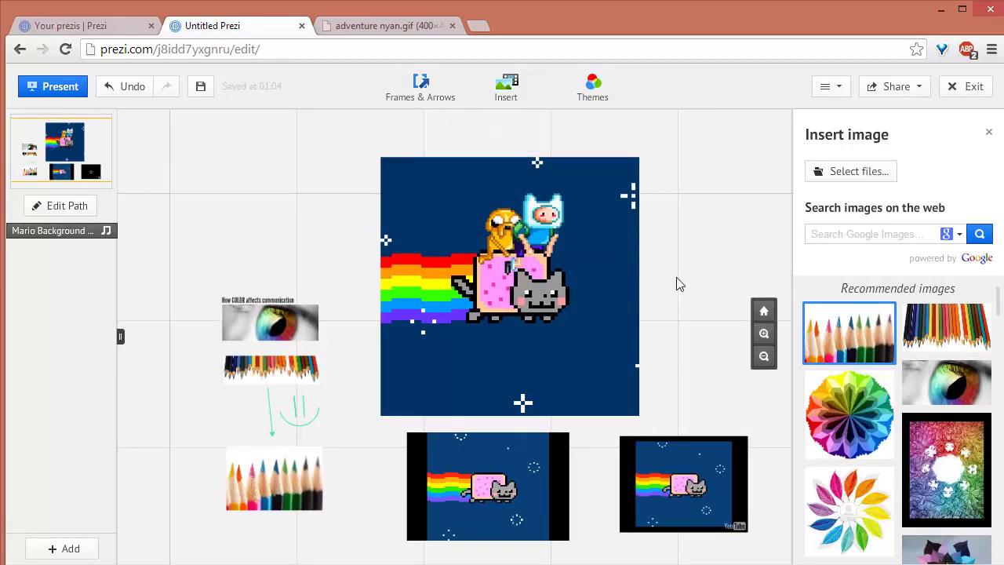
click(514, 302)
drag(511, 298, 524, 267)
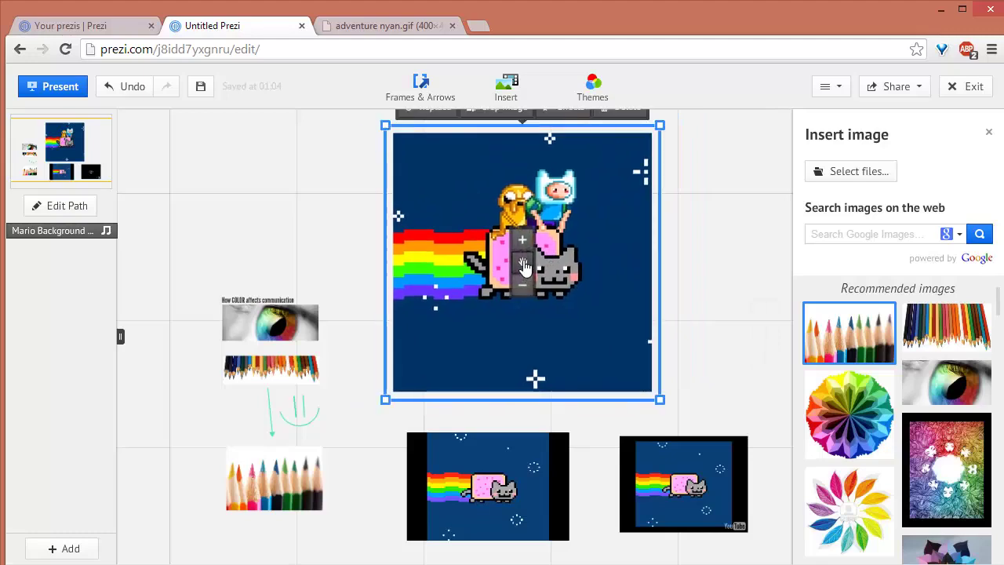
drag(523, 267, 516, 278)
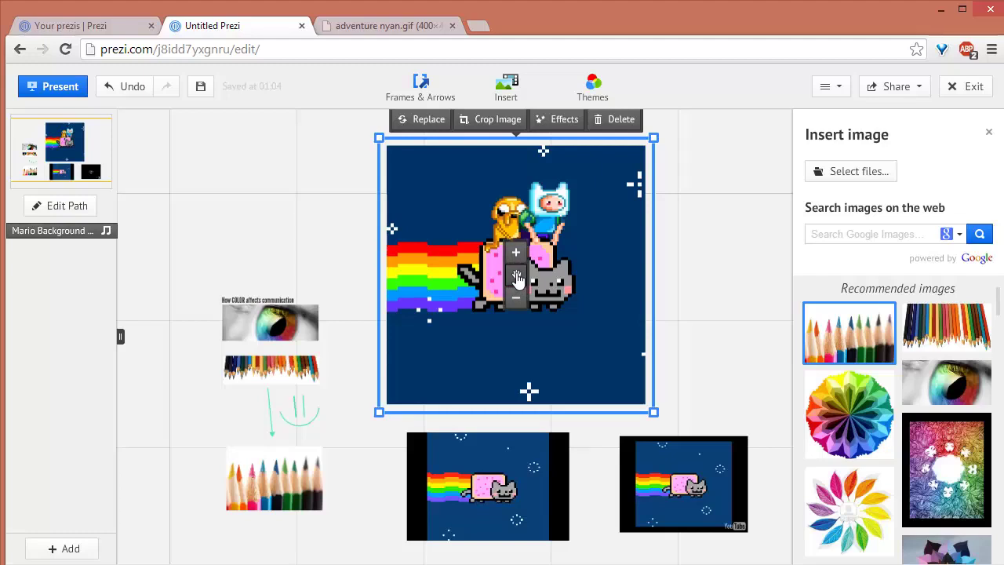
click(617, 127)
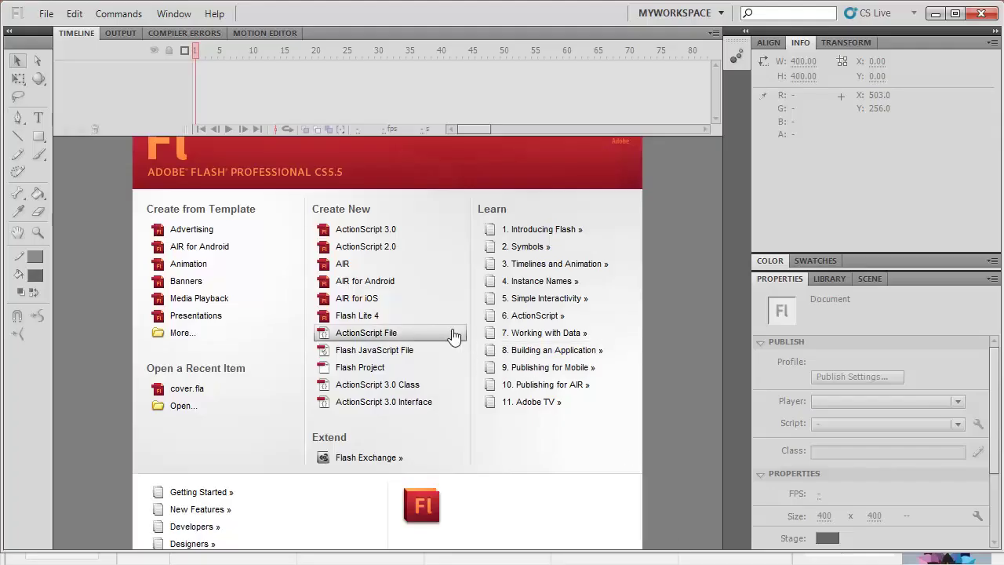
Create an ActionScript 3.0 document and import adventure nyan.gif into its library.
click(377, 232)
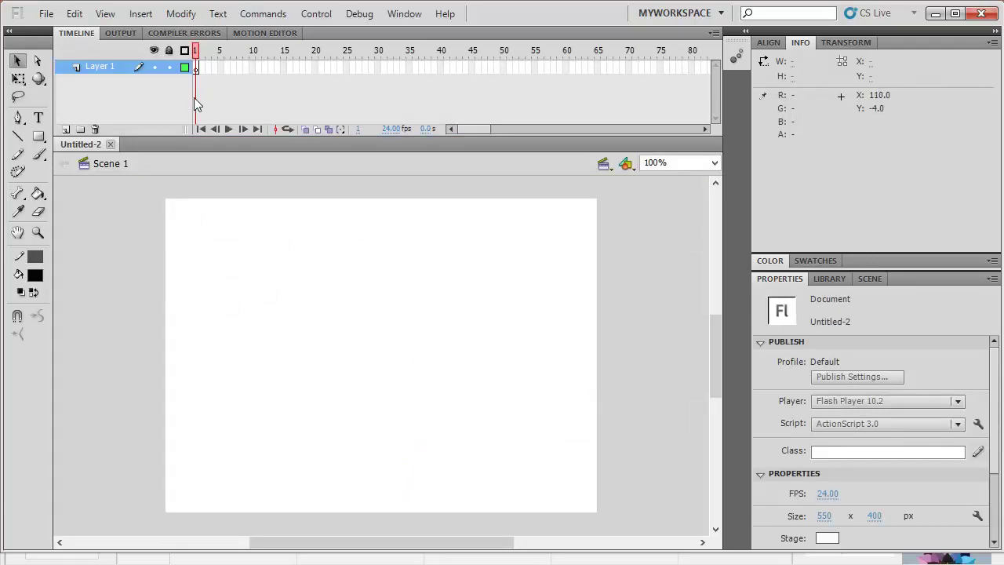
click(48, 17)
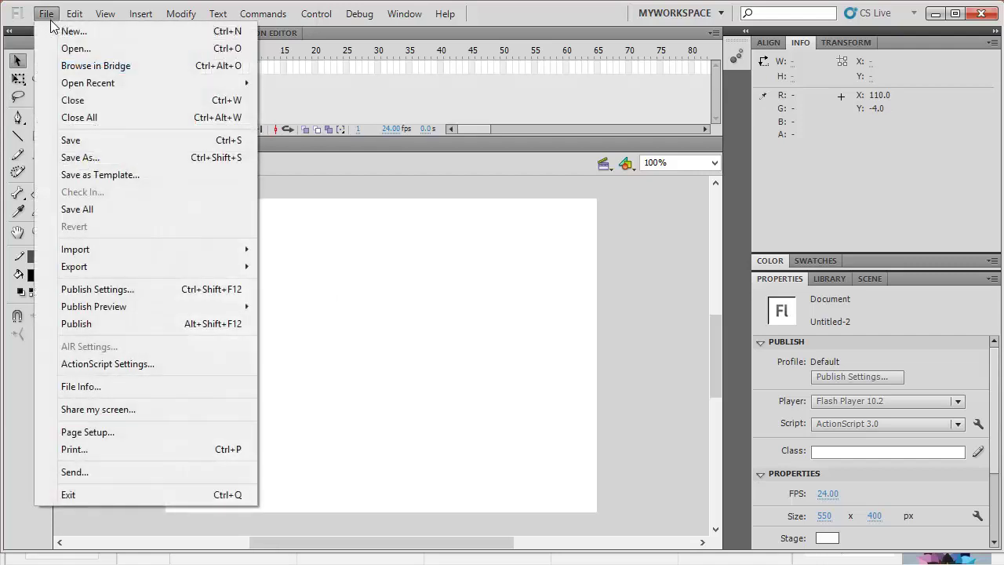
mouse_move(97, 247)
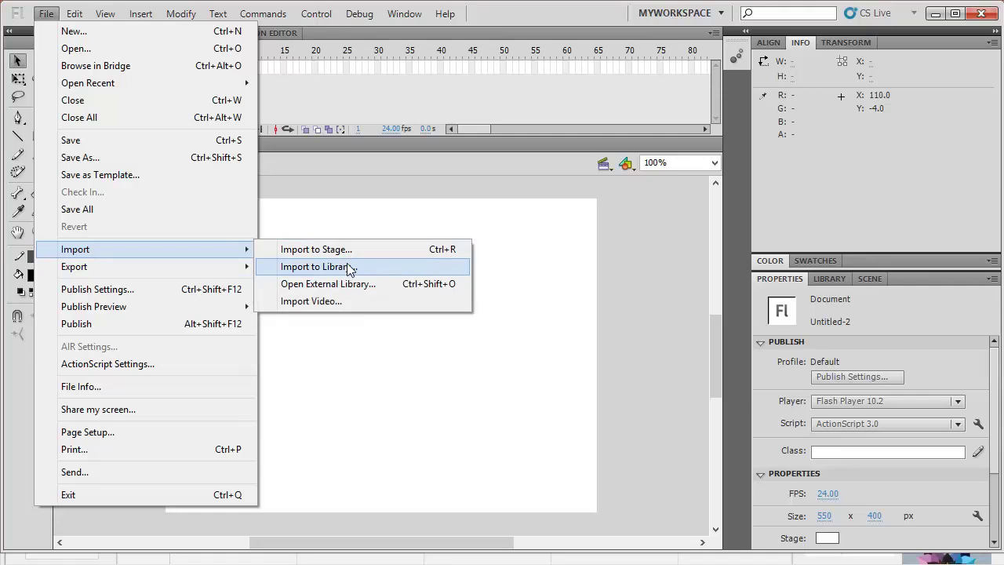
click(374, 270)
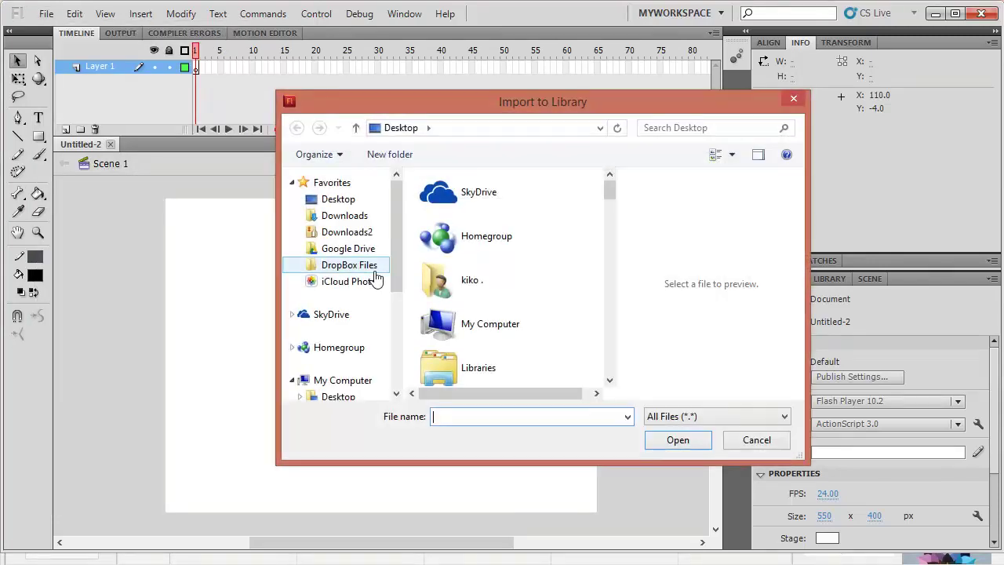
text(adve)
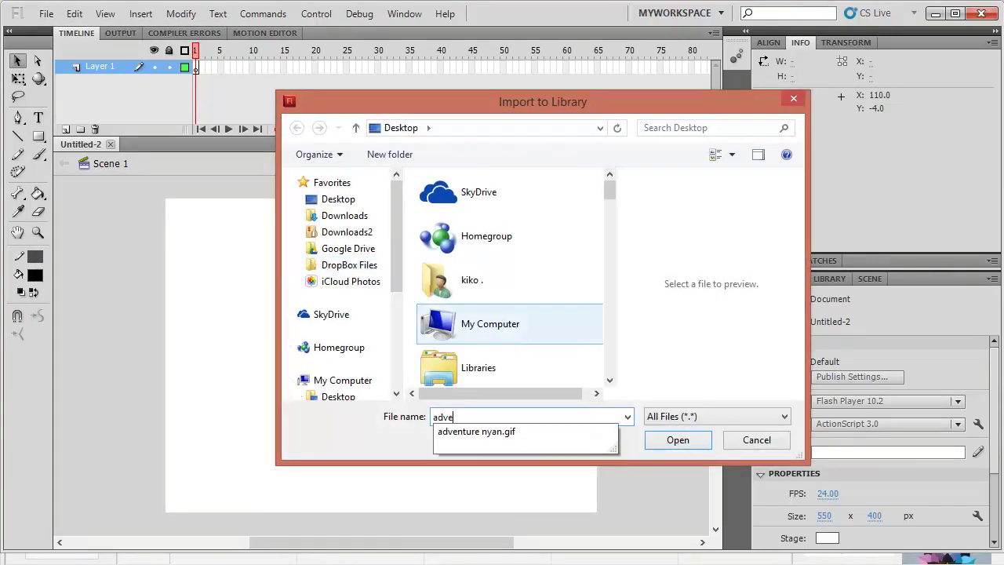
key(Down)
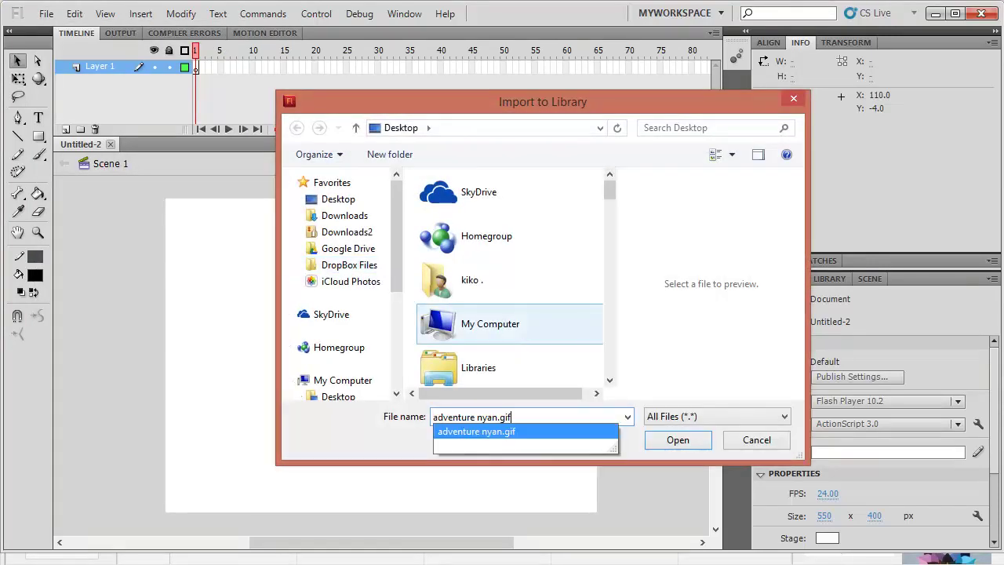
click(674, 441)
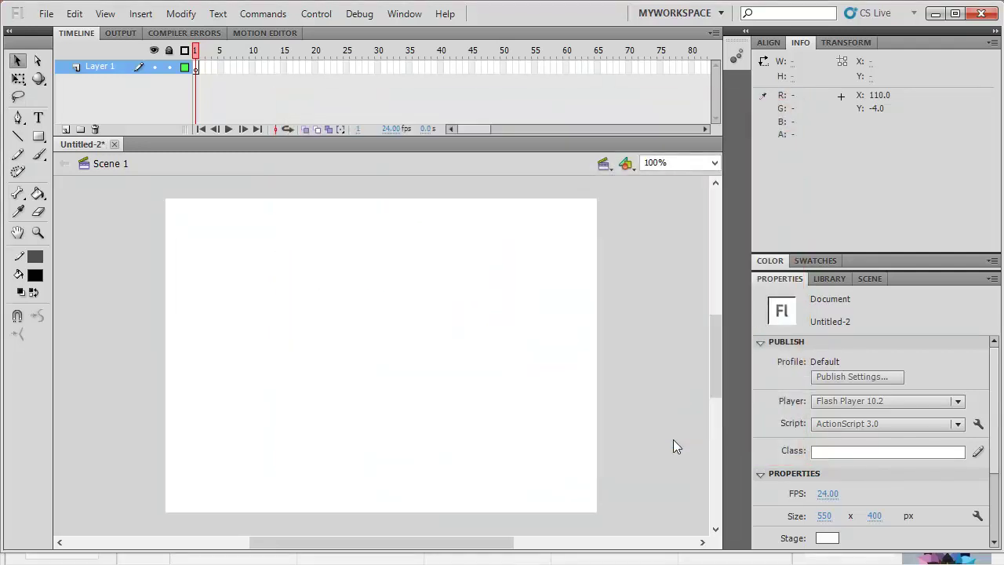
Show the Library with an enlarged preview and browse the bitmaps down to Symbol 1.
click(832, 281)
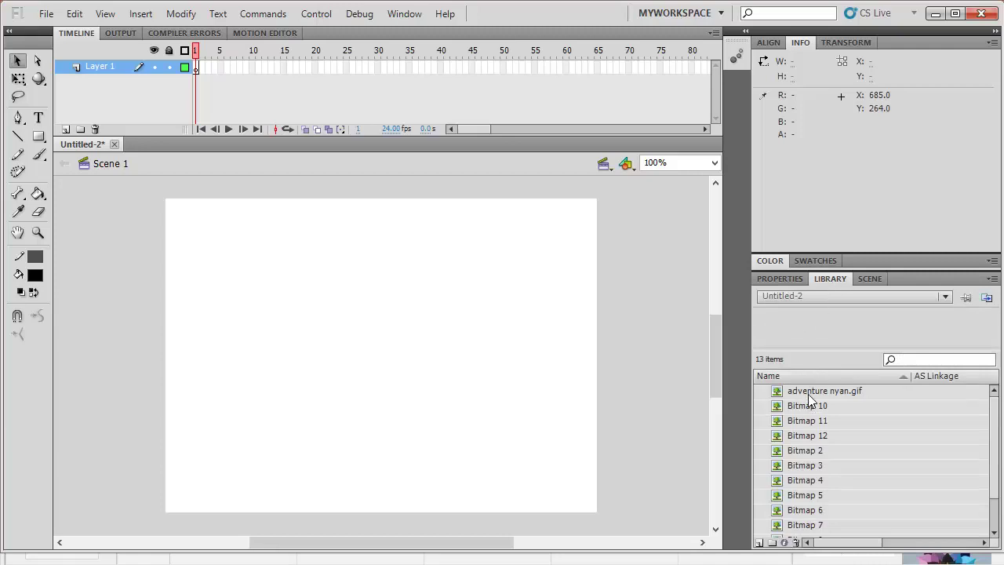
click(808, 352)
drag(854, 220, 859, 338)
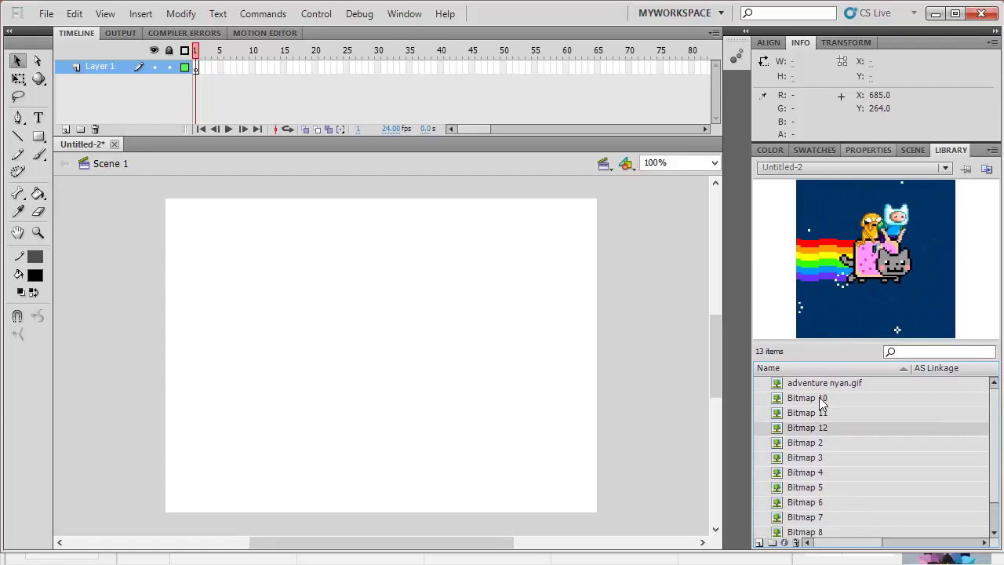
key(Down)
key(Down)
key(Down)
key(Down)
key(Down)
key(Down)
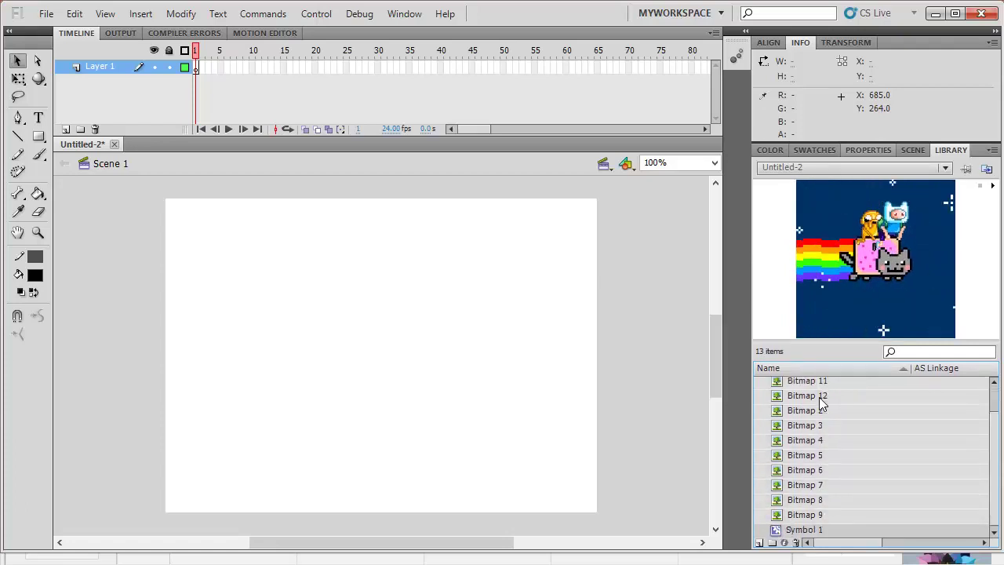
key(Up)
key(Up)
key(Up)
key(Up)
key(Up)
key(Up)
key(Up)
key(Up)
key(Up)
key(Up)
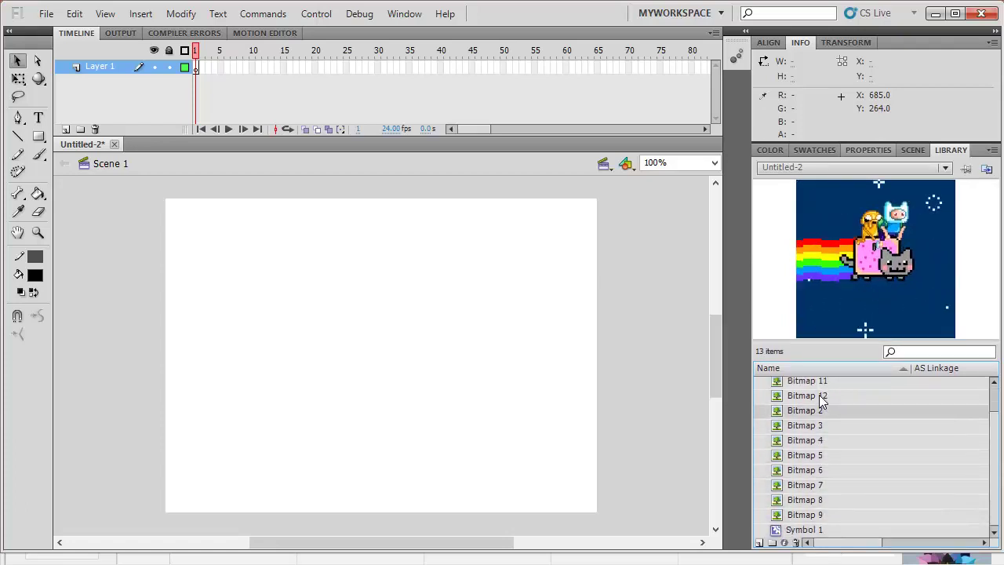
key(Up)
key(Up)
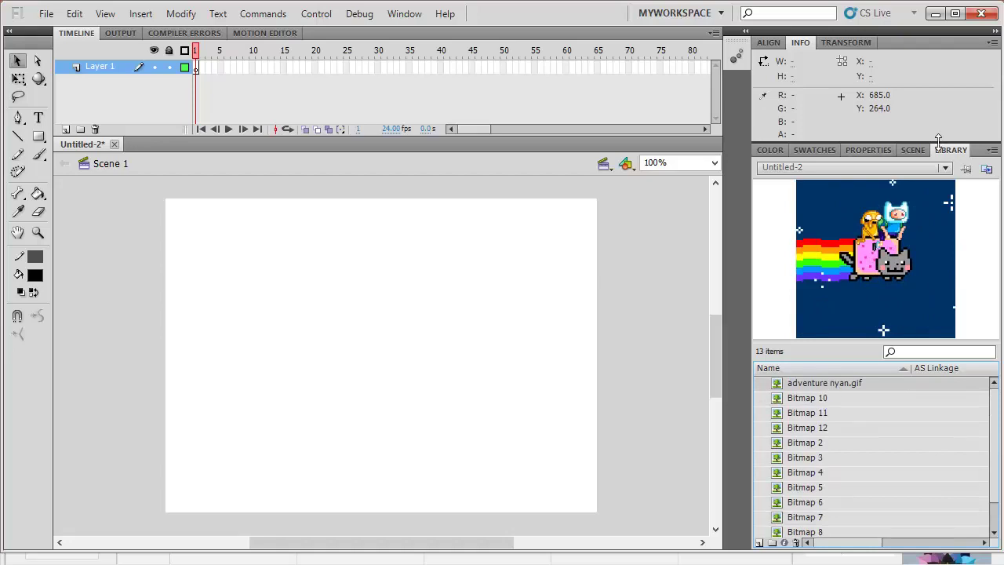
click(861, 397)
key(End)
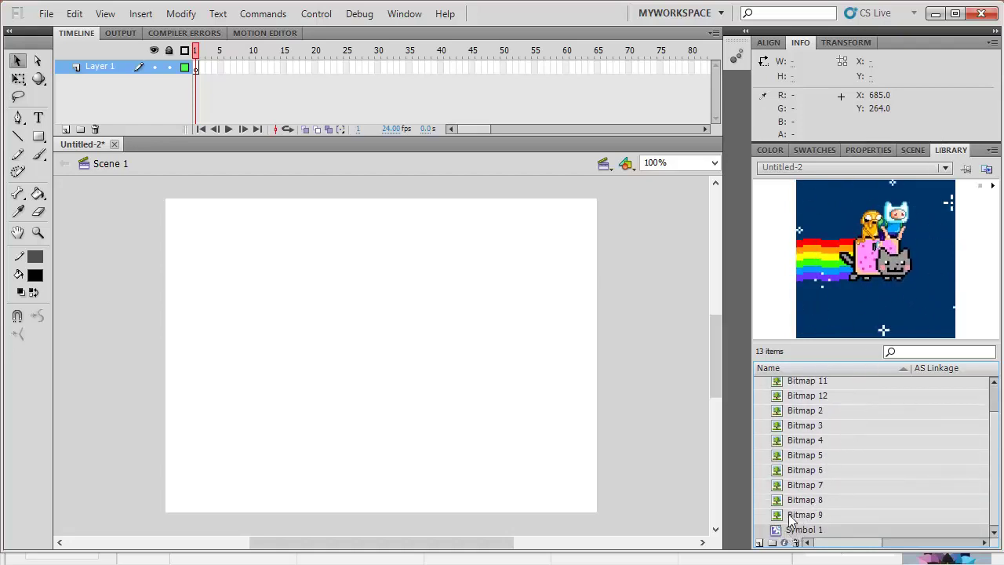
Place Symbol 1 on the stage and confirm in Properties that the instance is 400×400.
drag(773, 533, 323, 361)
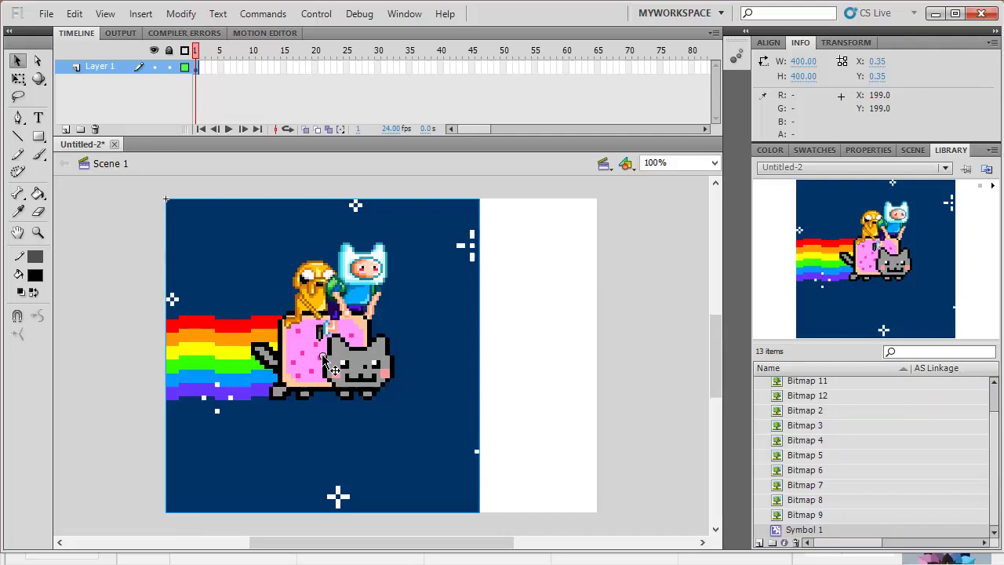
click(520, 298)
click(868, 150)
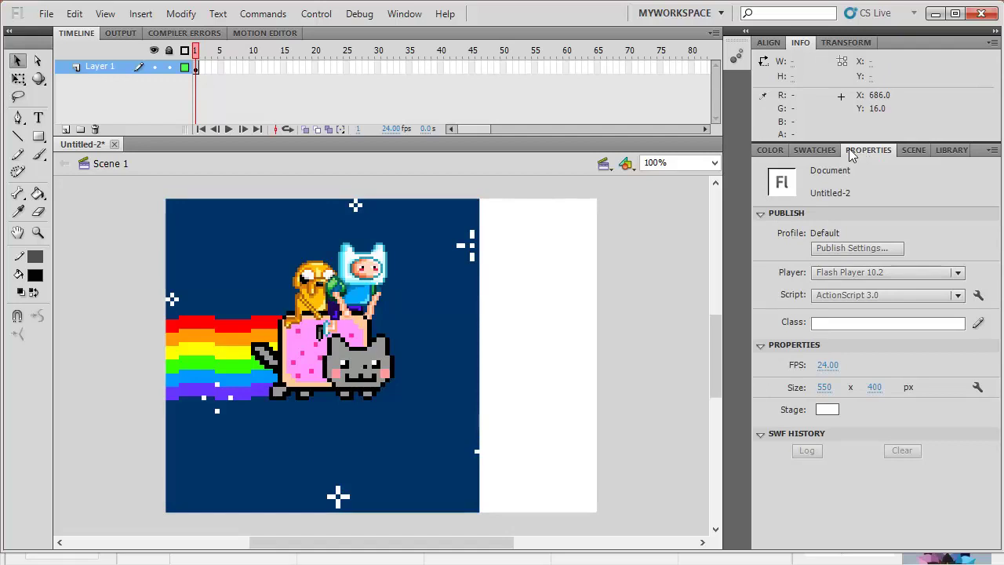
click(460, 240)
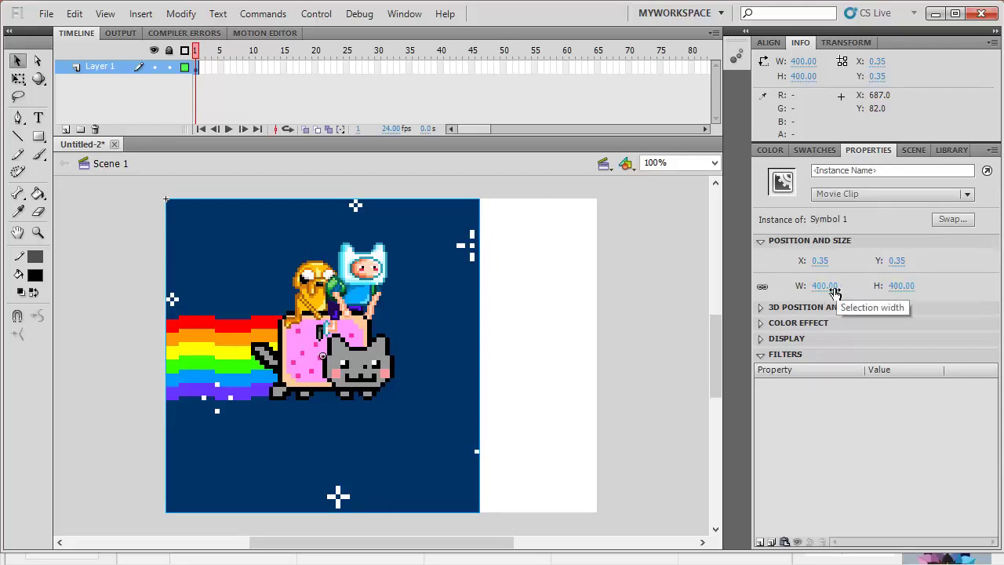
Change the stage width from 550 to 400 px.
click(567, 262)
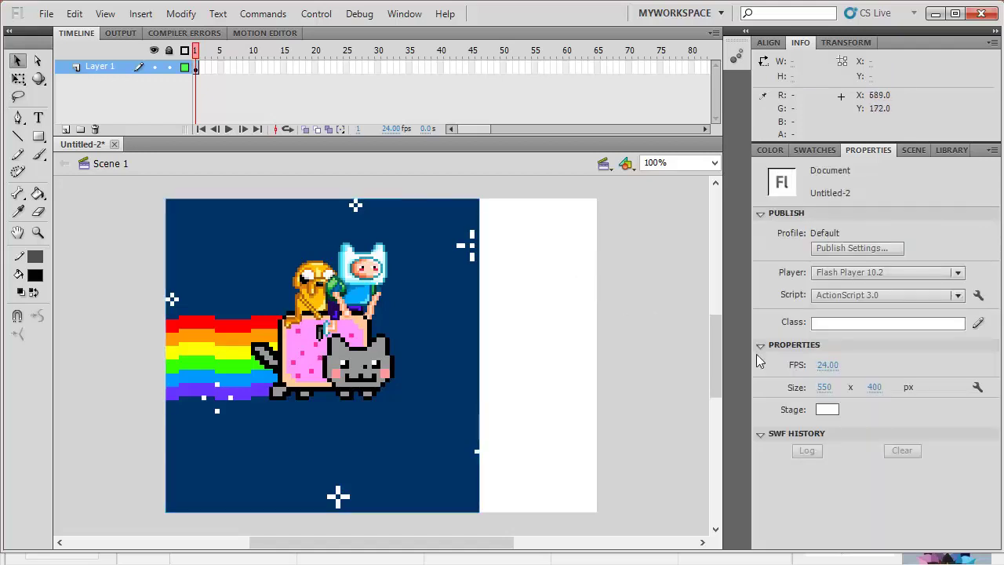
click(825, 387)
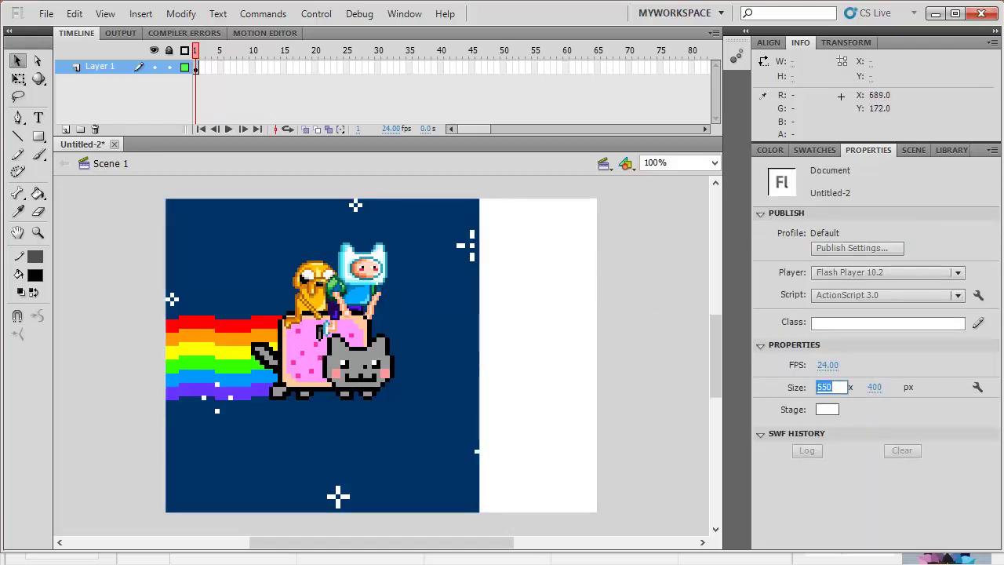
text(400)
click(619, 325)
Select and deselect the Nyan Cat clip to check it fills the 400×400 stage.
click(437, 329)
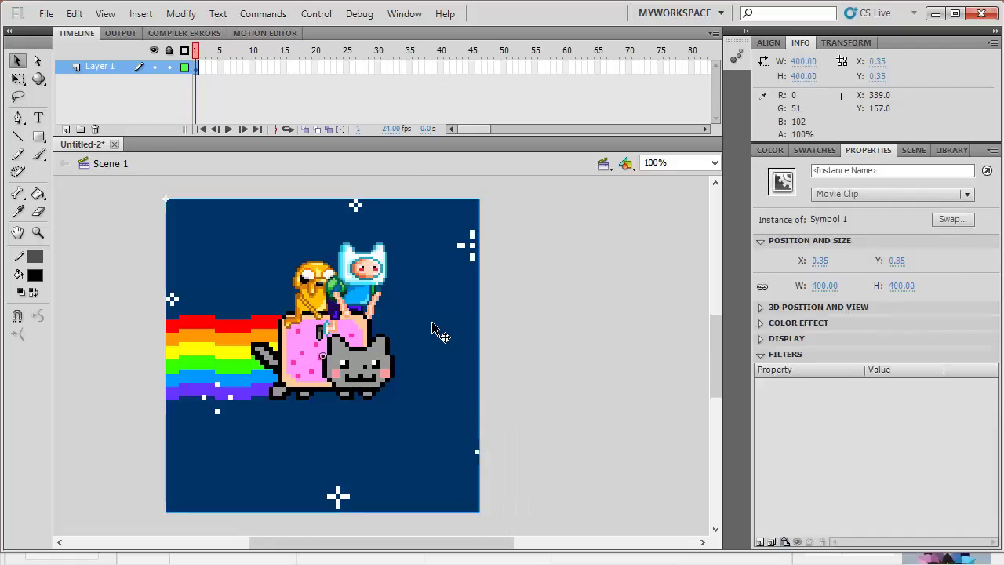
click(526, 319)
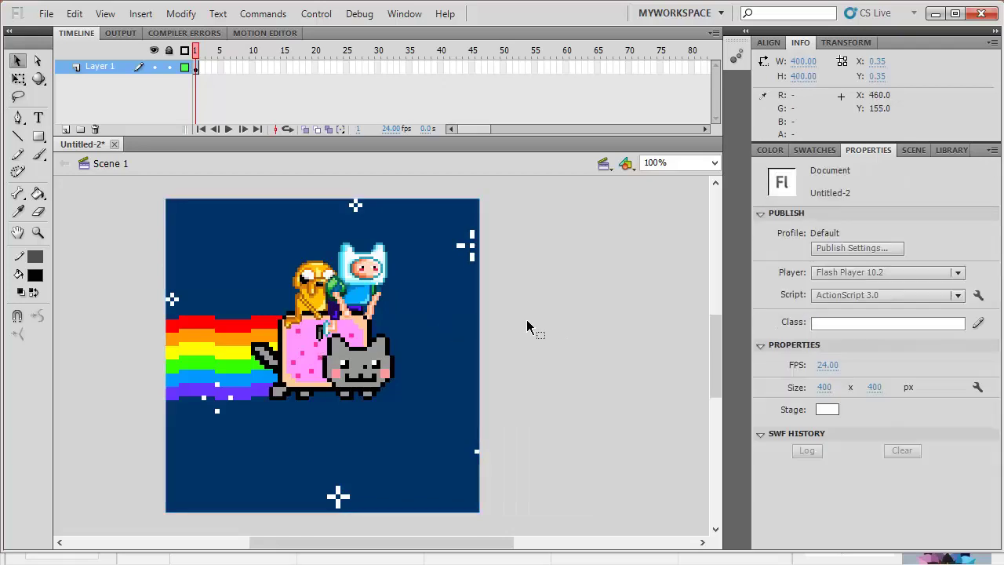
click(395, 312)
click(600, 309)
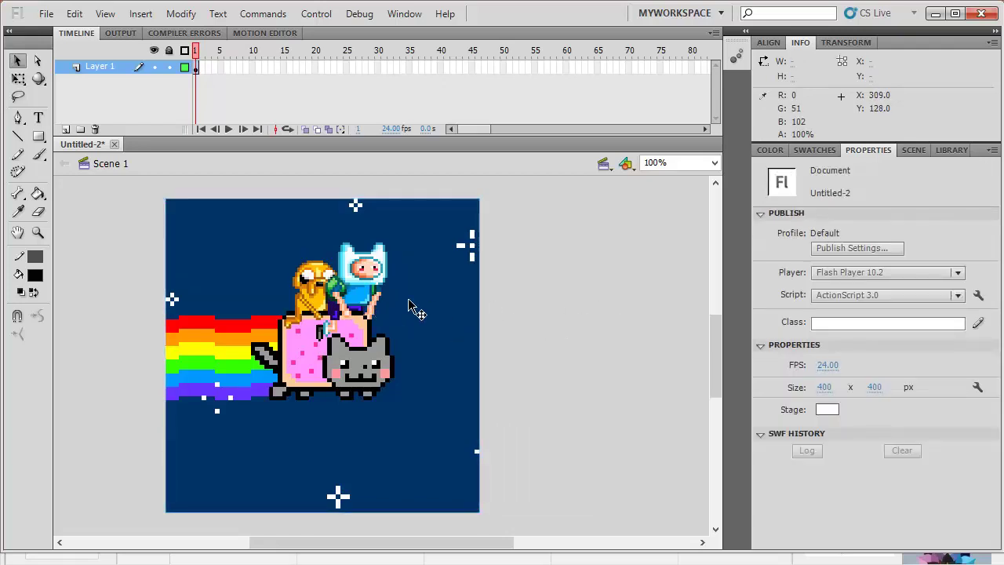
click(408, 302)
double_click(413, 308)
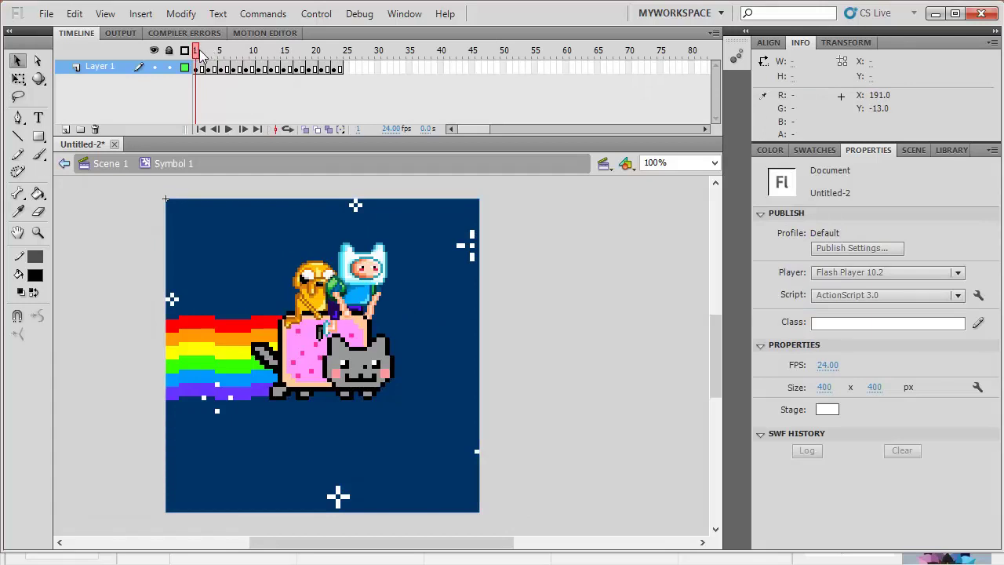
drag(197, 50, 334, 54)
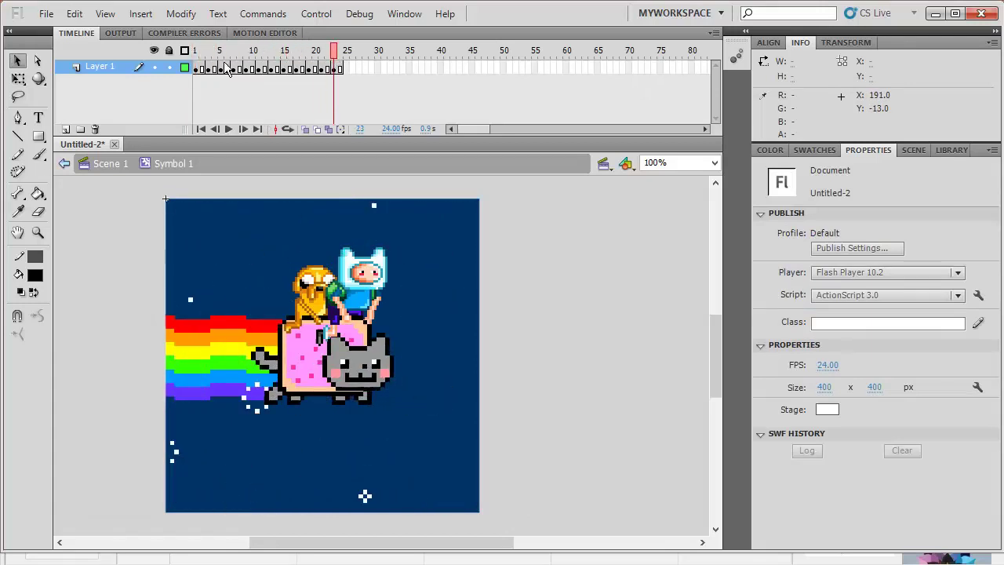
drag(195, 64, 328, 72)
key(Return)
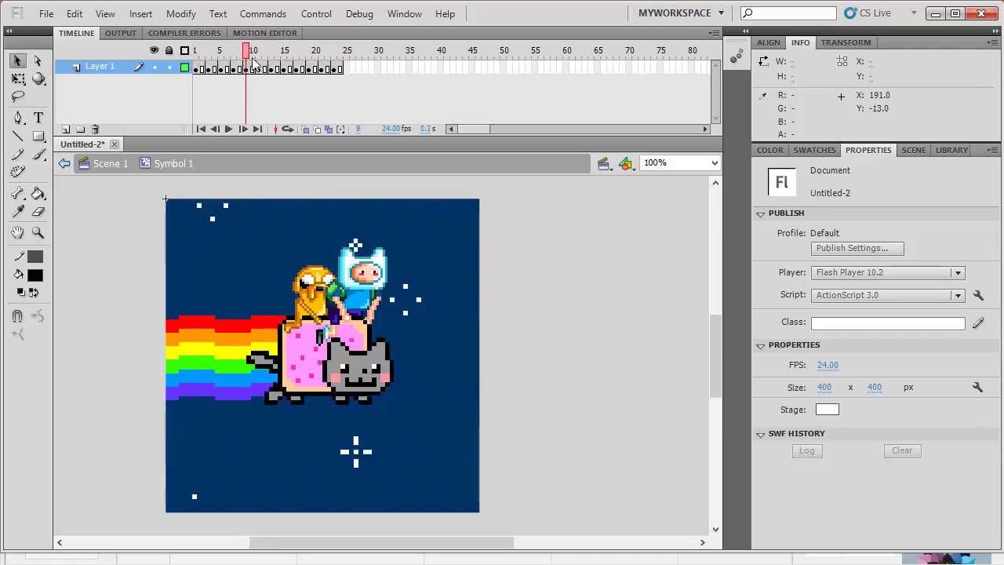
Return to Scene 1 and export the movie to the Desktop as 'adventure nyan' in SWF format.
click(110, 163)
click(45, 14)
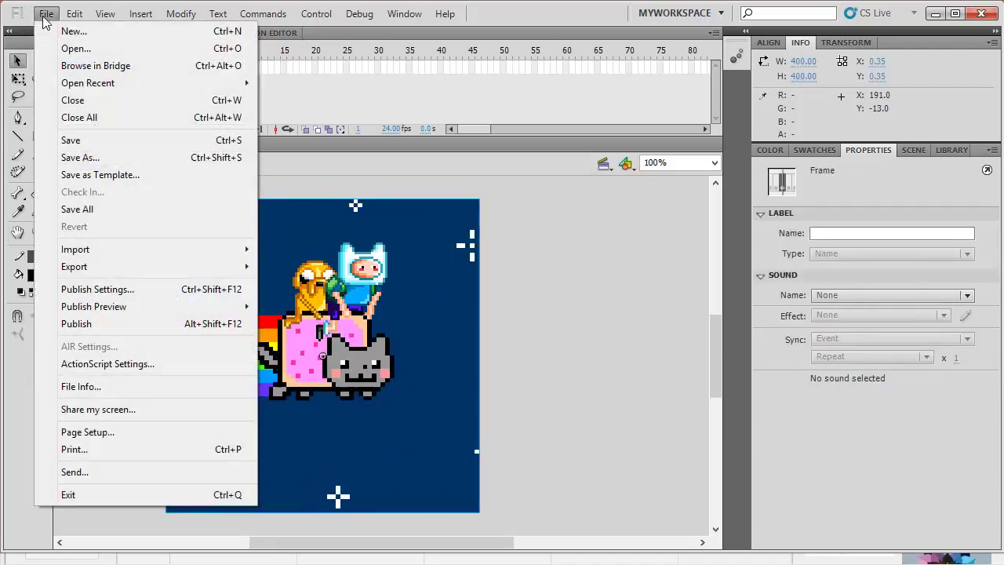
mouse_move(102, 267)
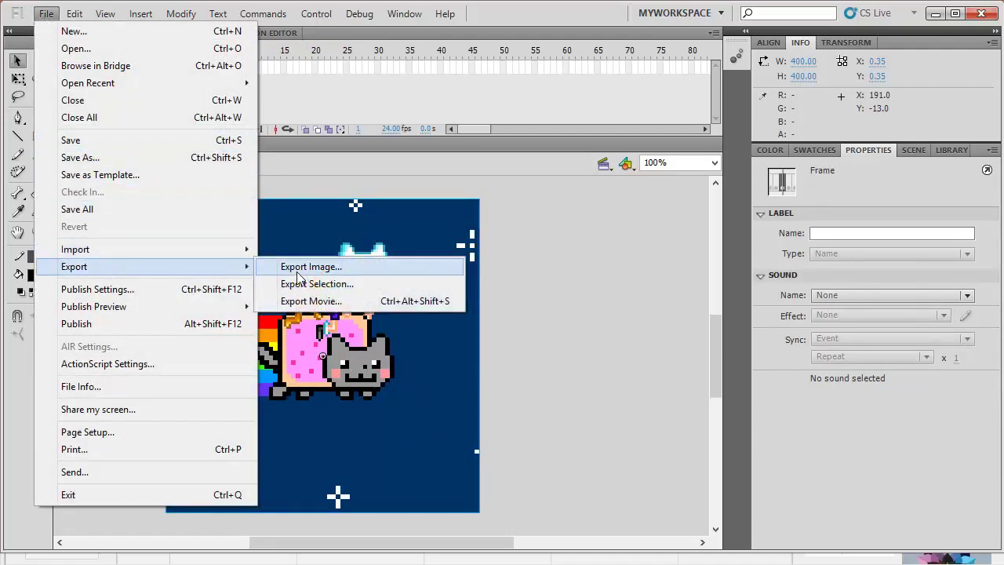
click(314, 302)
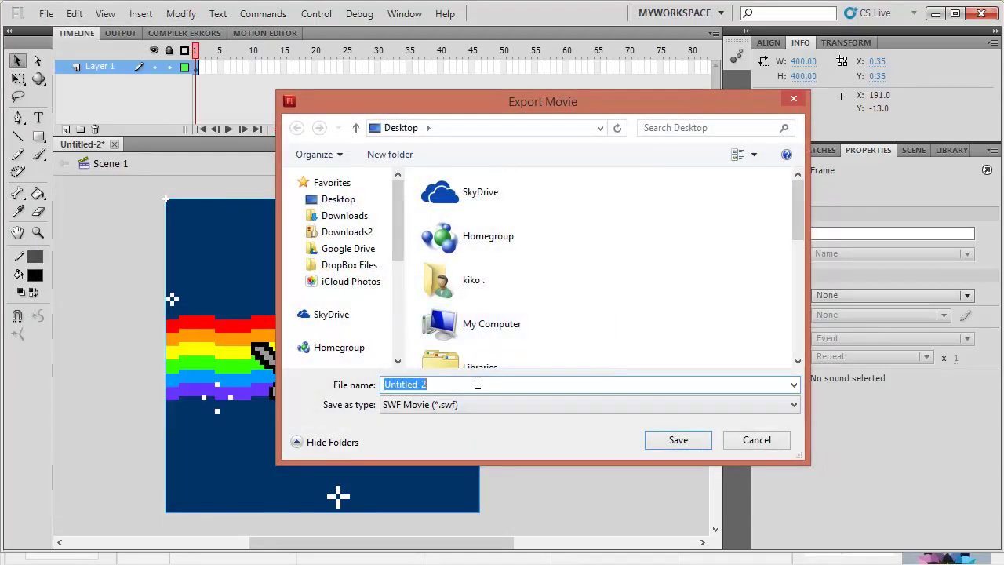
text(adventure nyan)
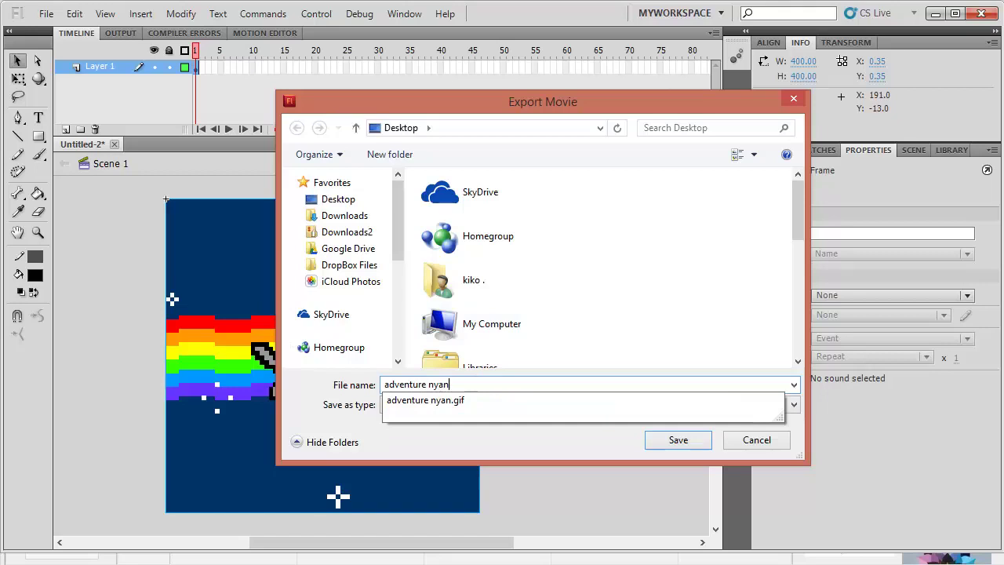
click(530, 447)
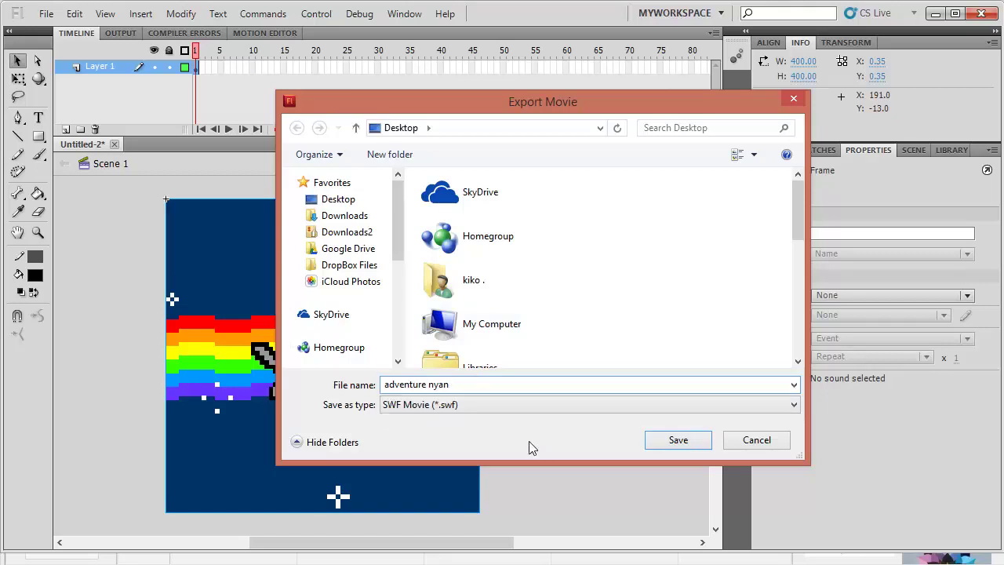
click(436, 407)
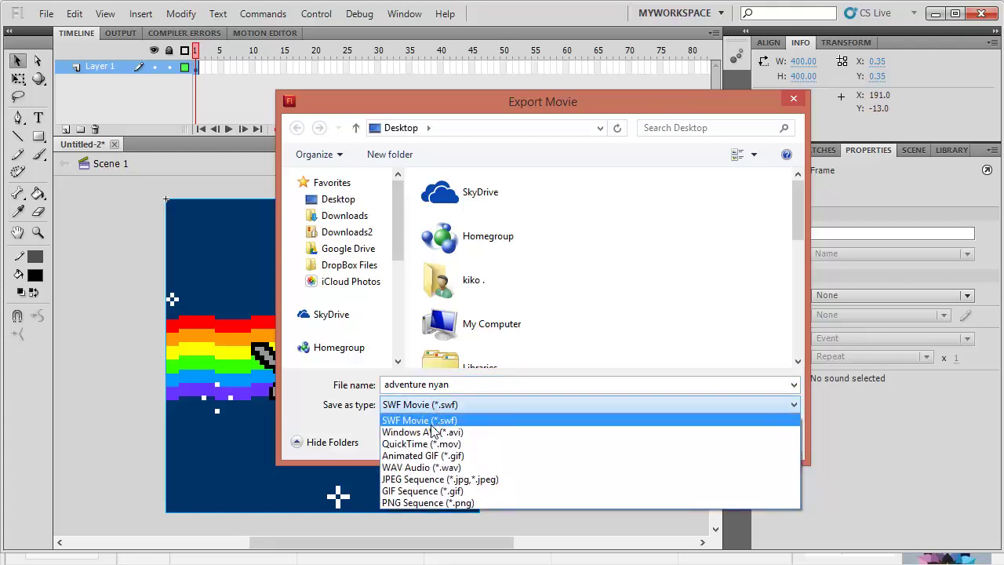
click(401, 421)
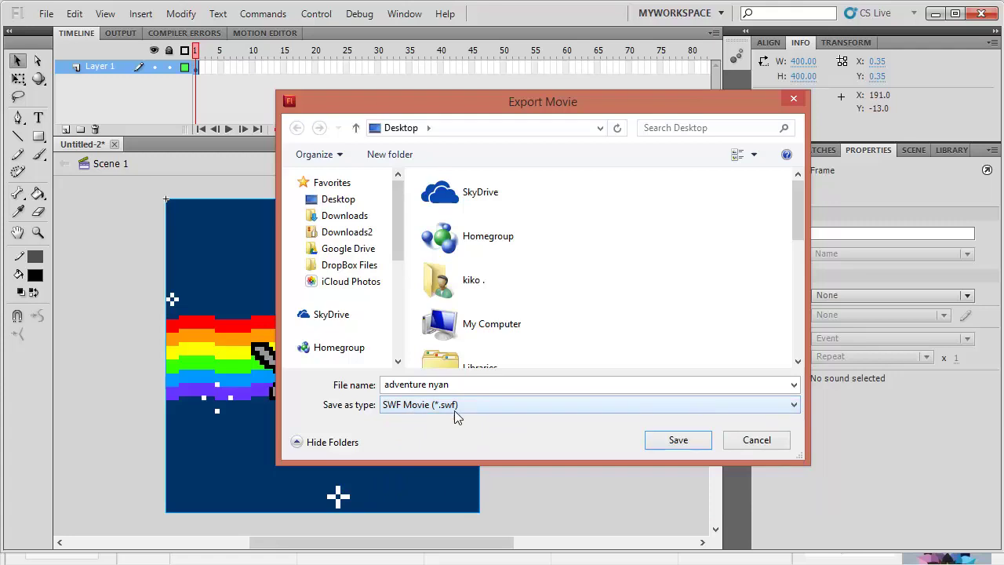
click(685, 444)
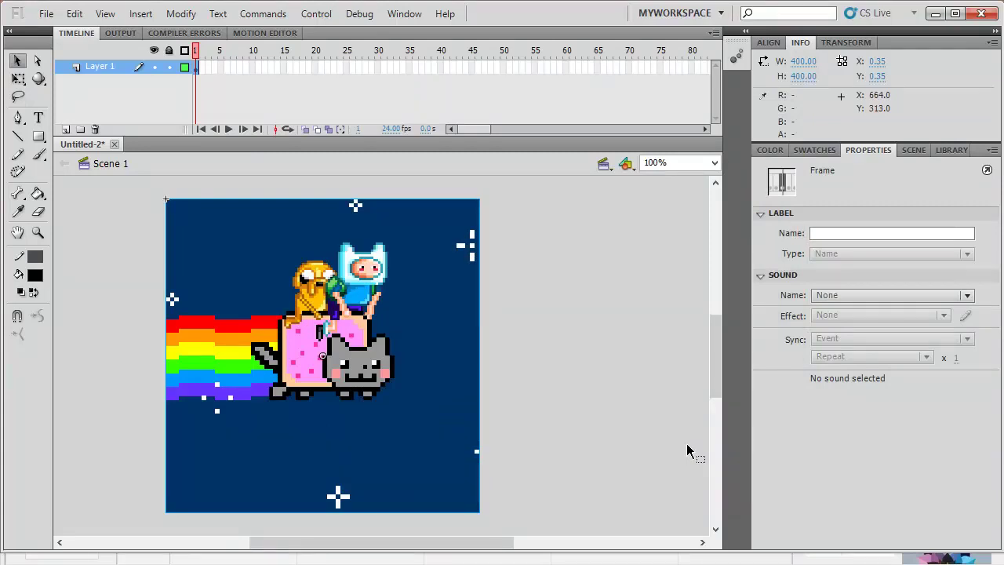
Open adventure nyan.swf from the Desktop in Flash Player, check it plays, then close it.
click(554, 495)
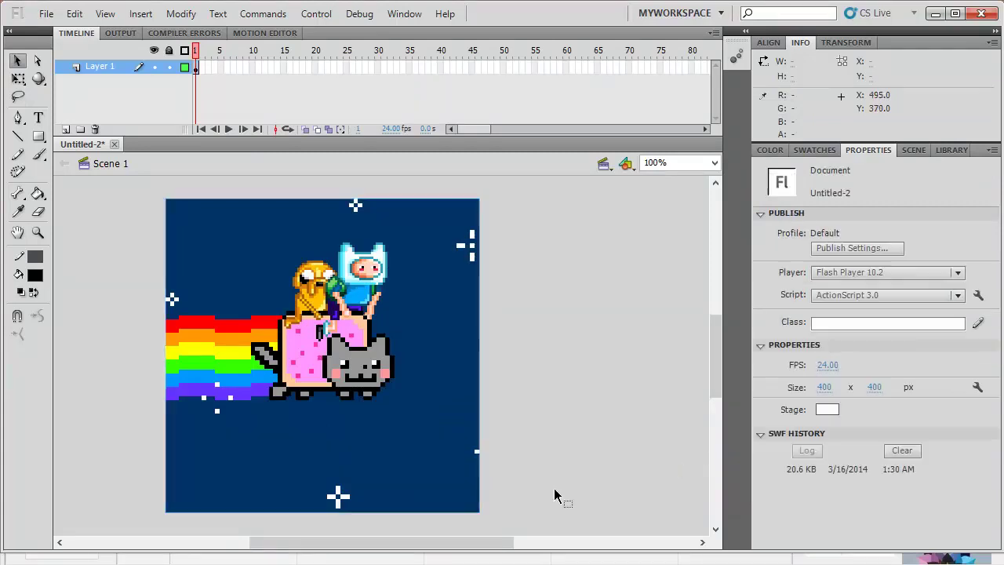
click(501, 558)
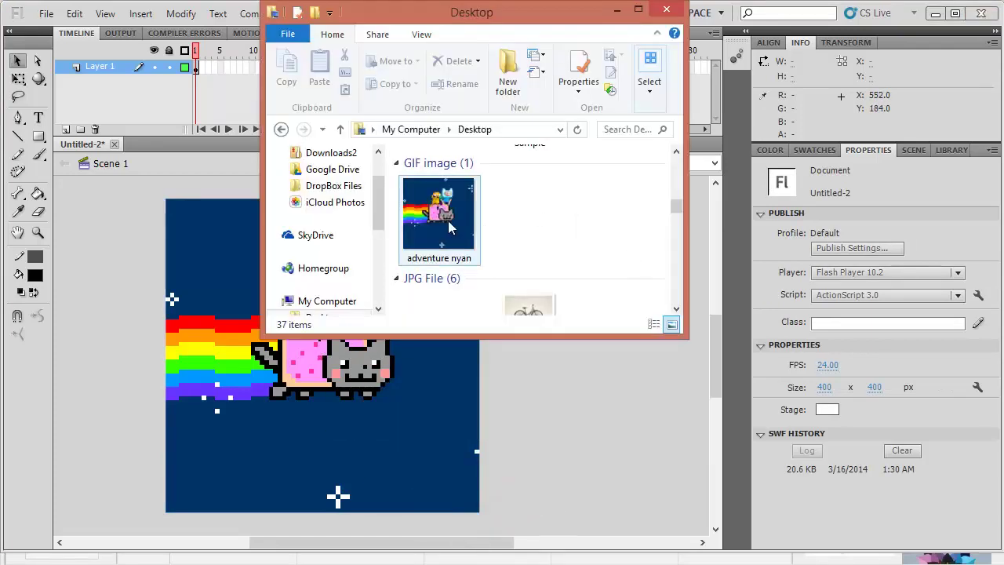
click(449, 226)
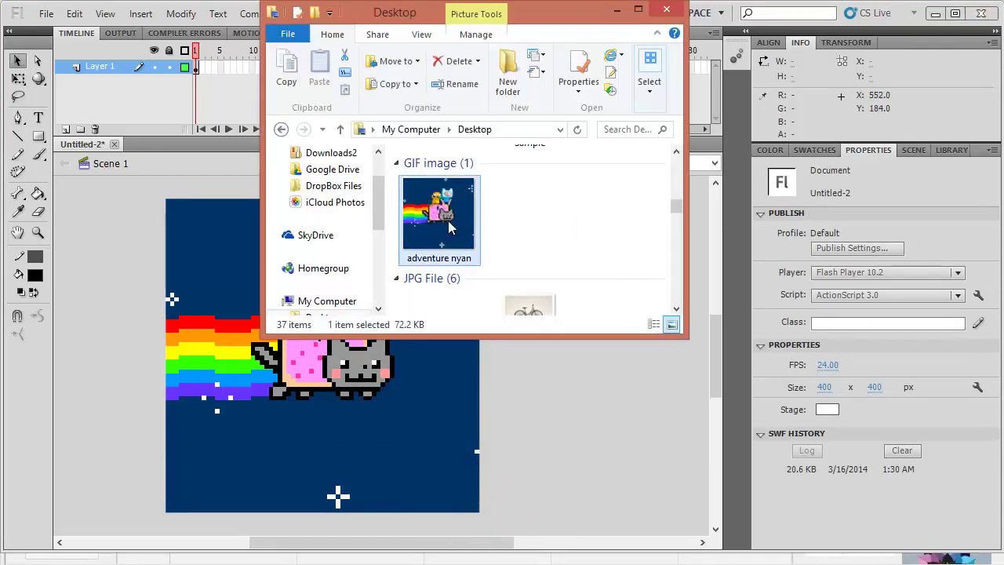
key(a)
key(a)
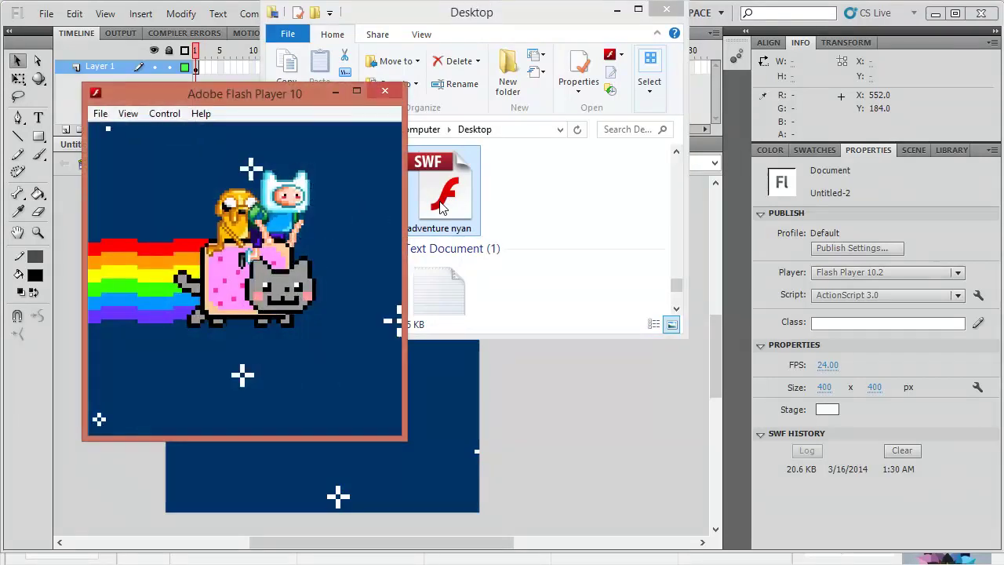
drag(293, 95, 445, 116)
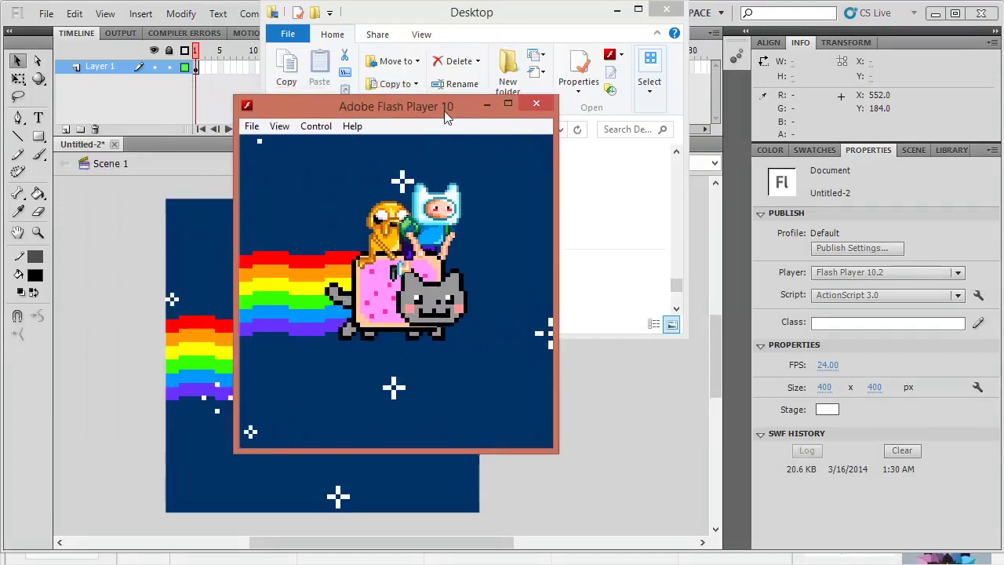
click(536, 103)
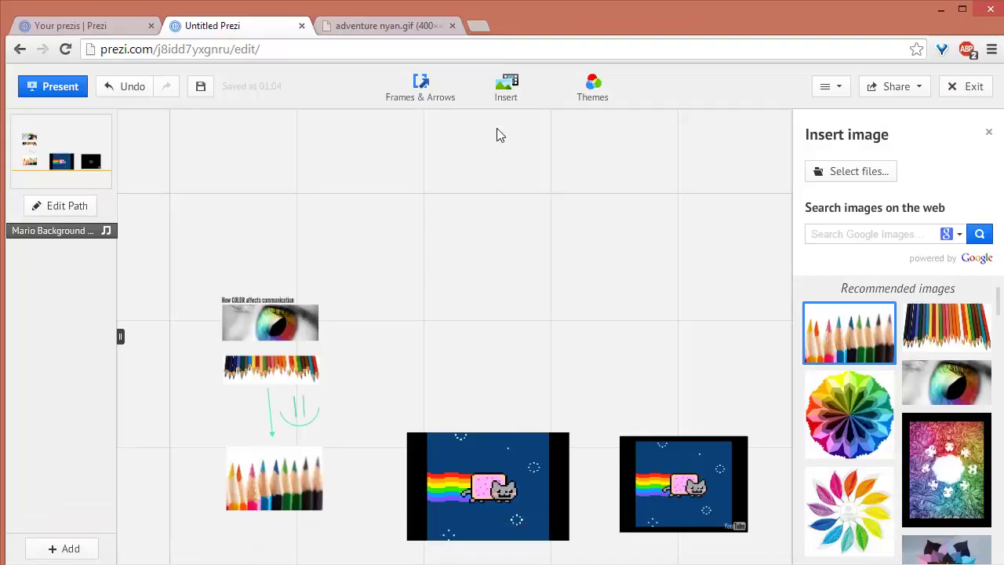
Insert adventure nyan.swf from the Desktop into the prezi as an image.
click(500, 106)
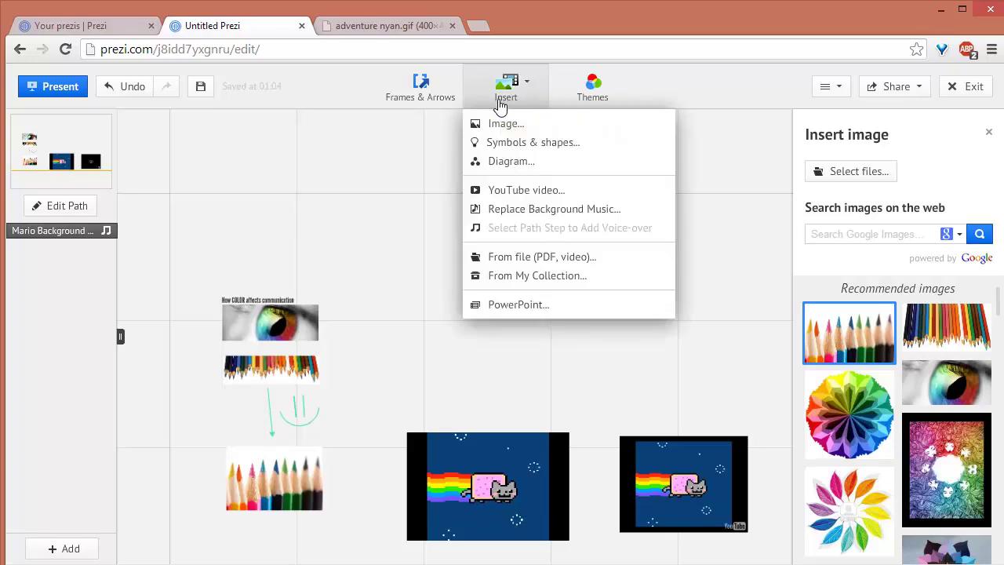
click(500, 123)
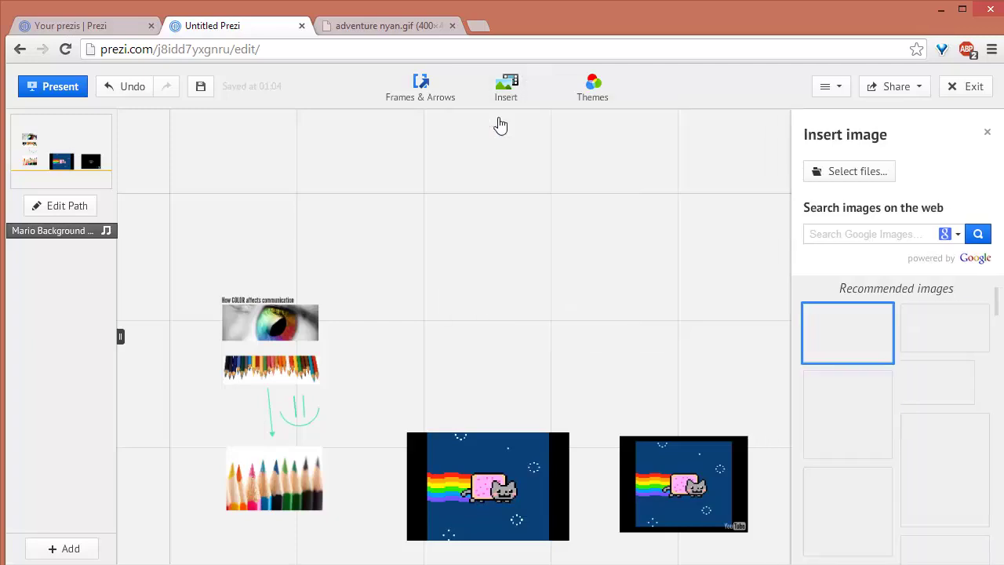
click(847, 174)
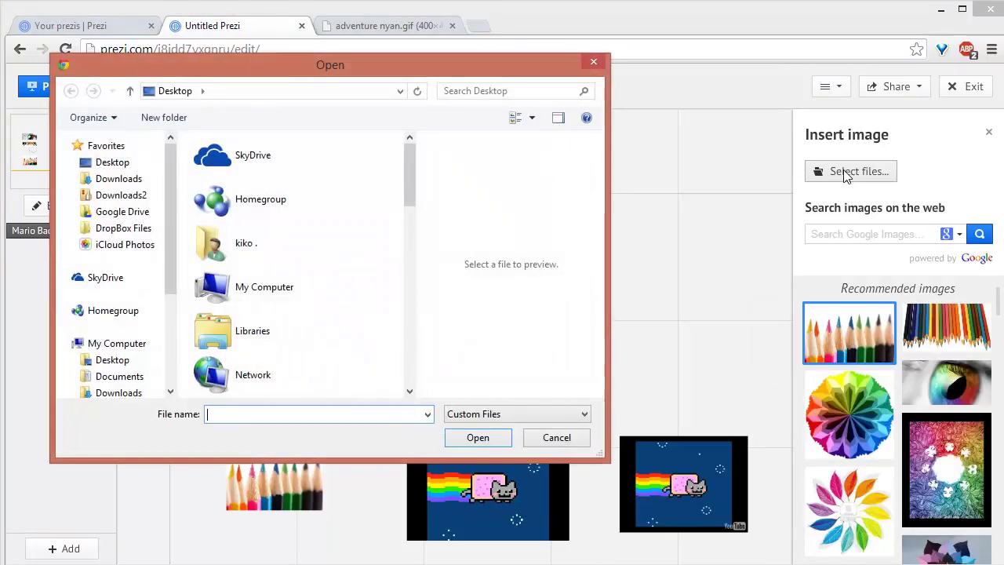
text(adve)
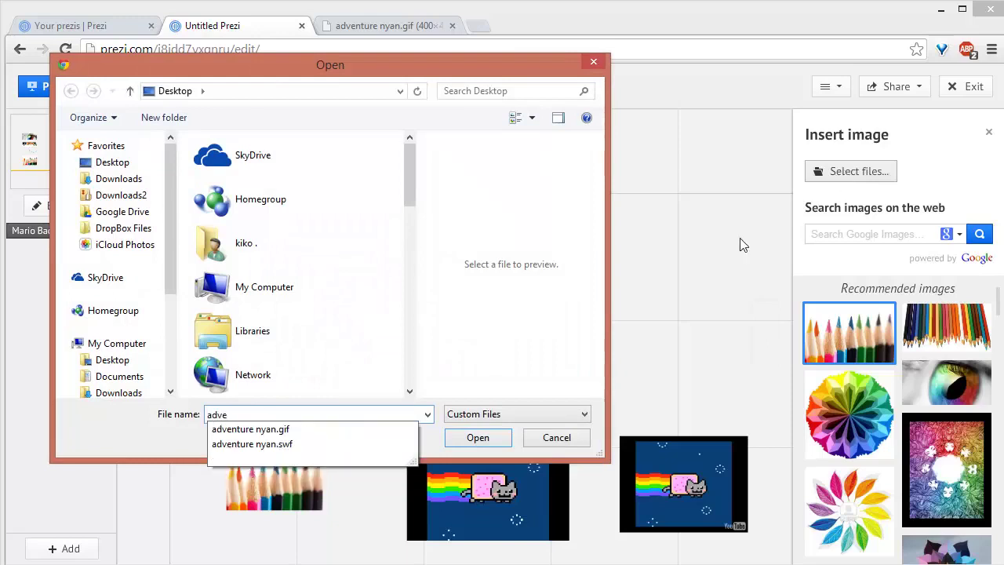
click(327, 443)
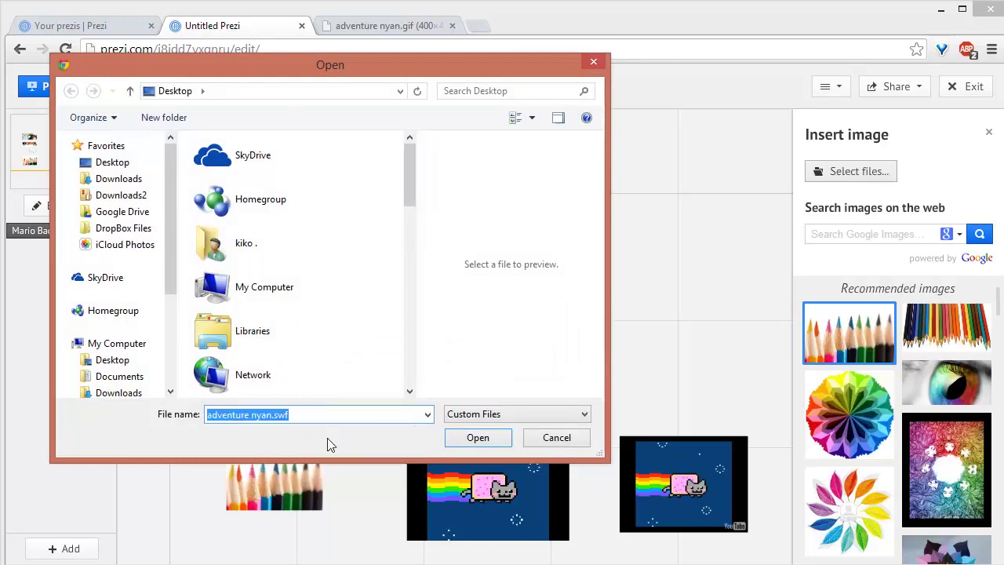
click(474, 436)
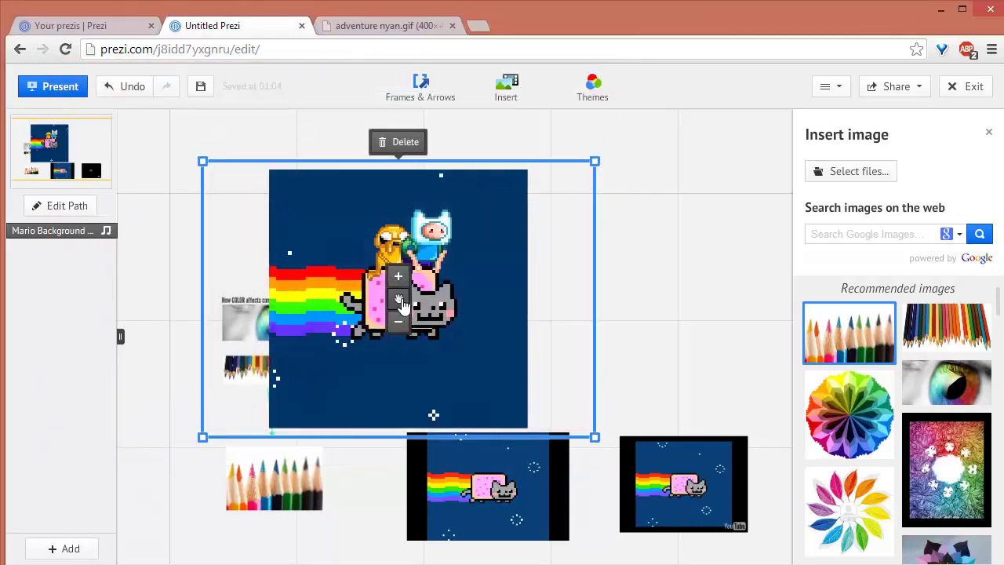
Shift the SWF right so it sits directly above the Nyan Cat videos, then deselect it.
drag(410, 304, 548, 294)
click(708, 289)
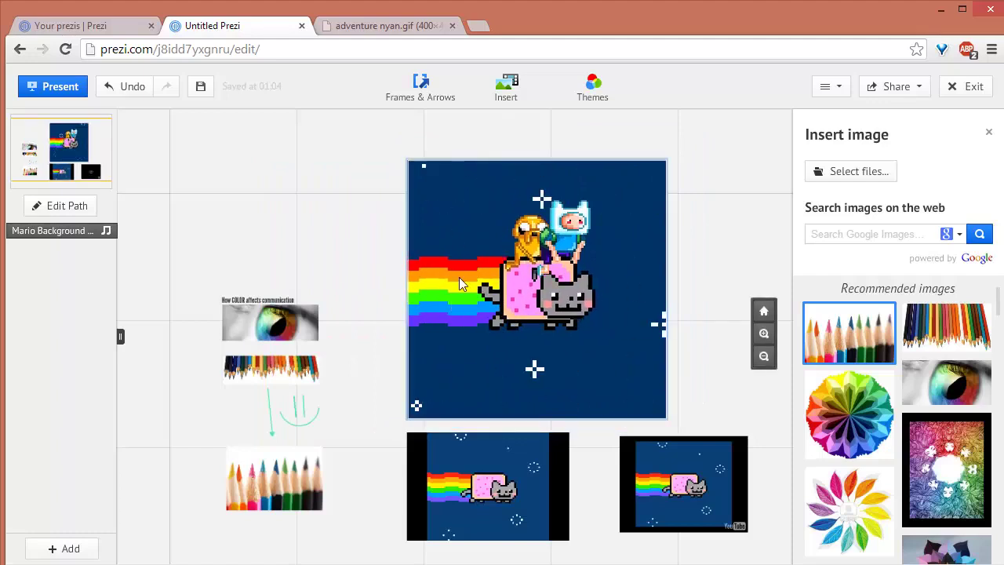